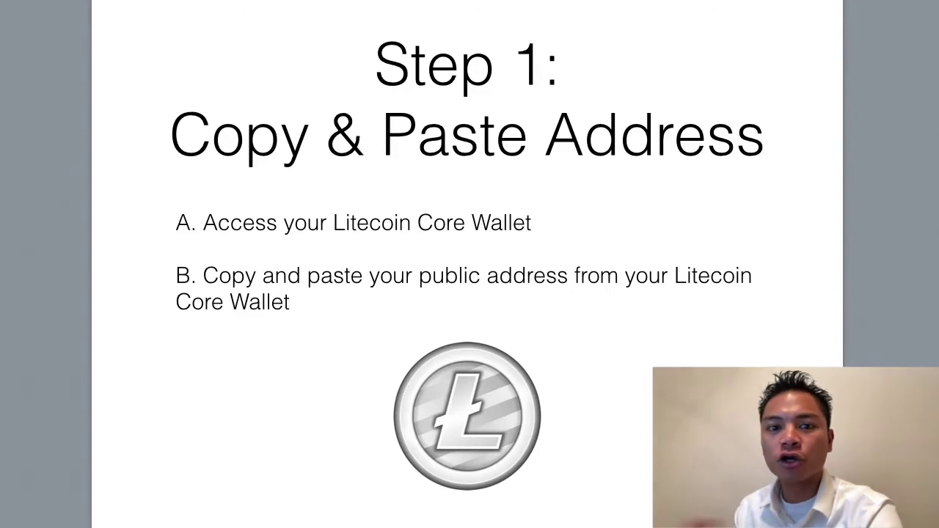
Switch from the Keynote 'Step 1' slide to the Litecoin Core wallet overview.
key(super+Tab)
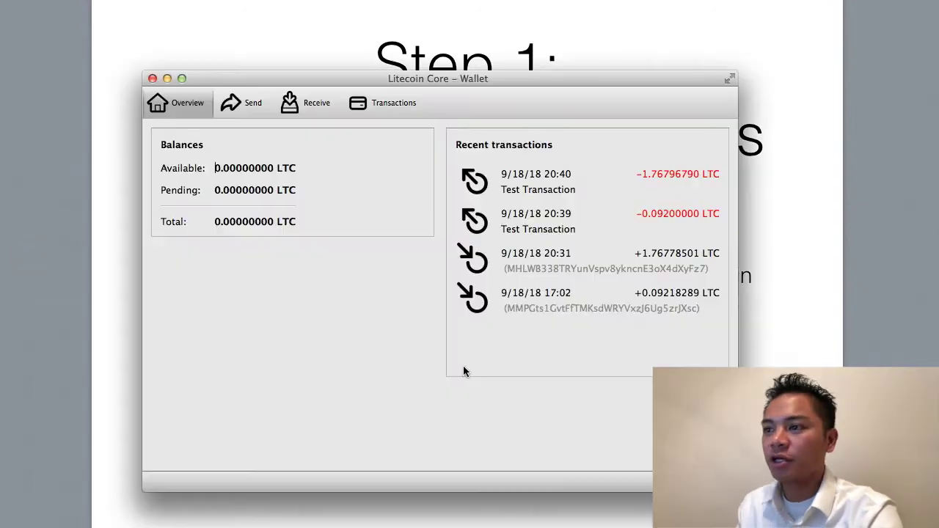
drag(418, 73, 376, 25)
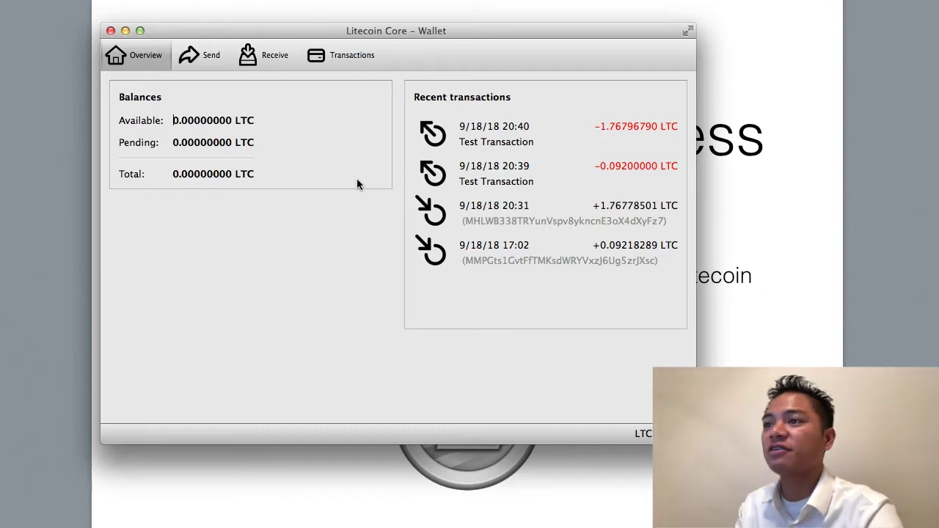
drag(405, 31, 408, 21)
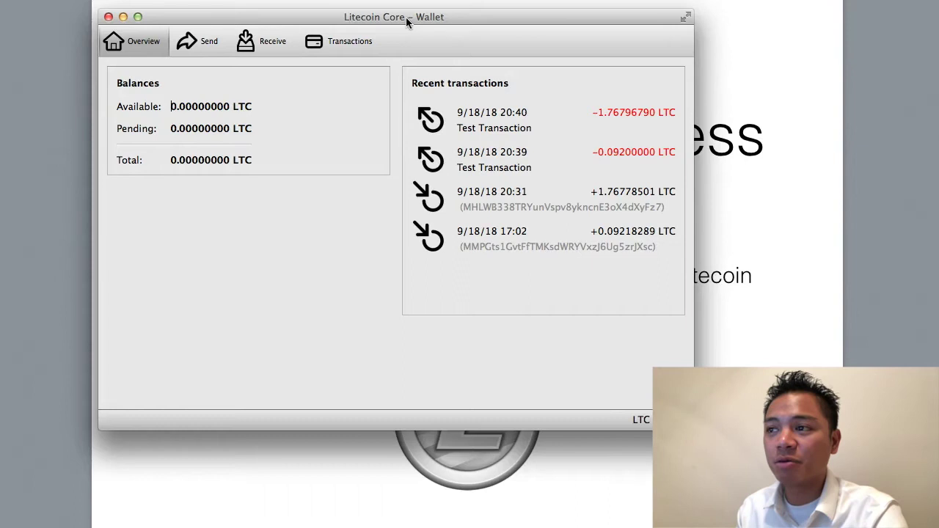
click(272, 82)
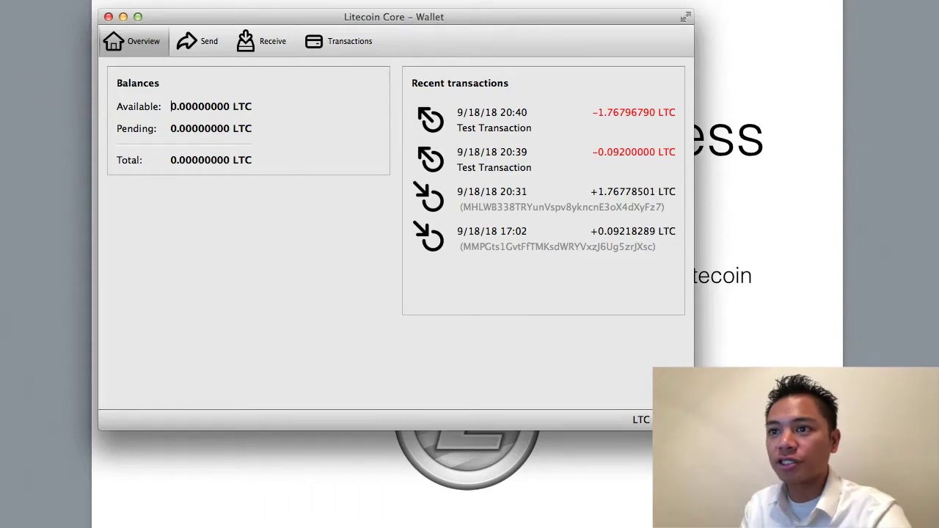
On the Receive page, create a new payment request and copy its receiving address.
click(271, 46)
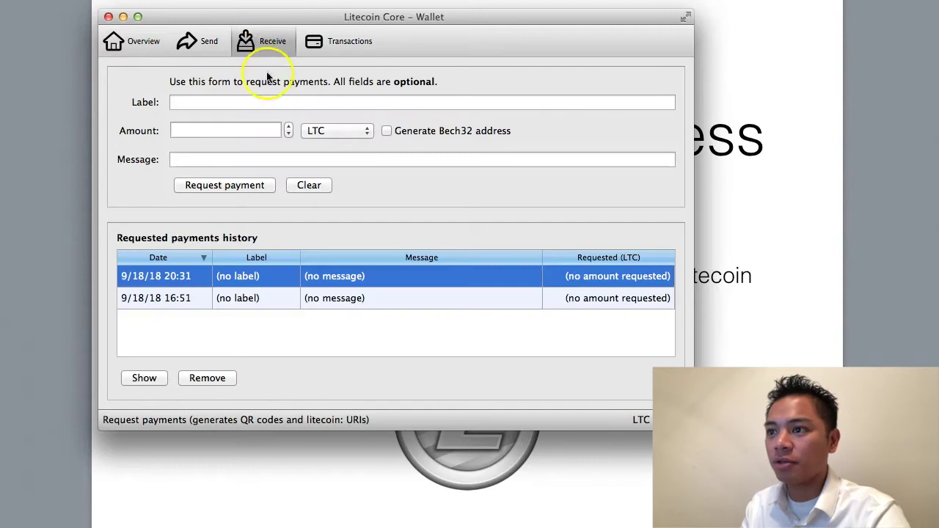
click(225, 189)
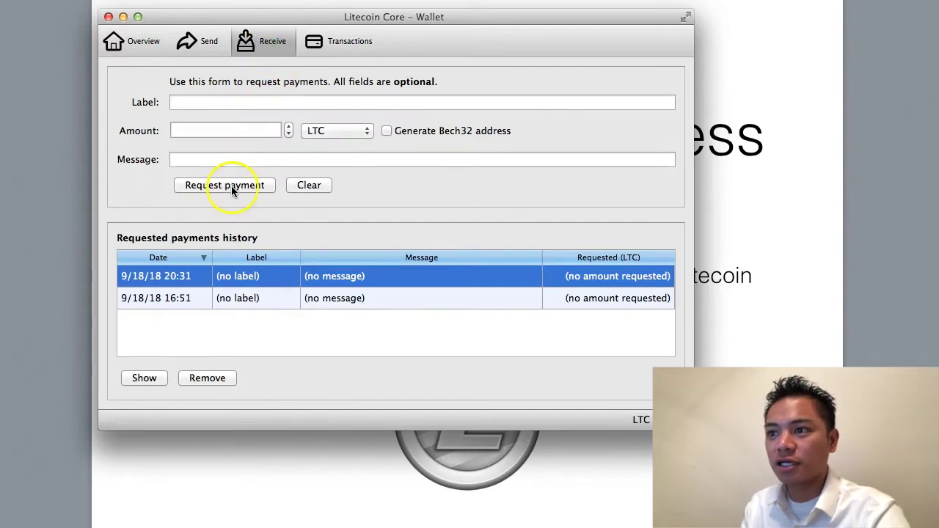
click(232, 186)
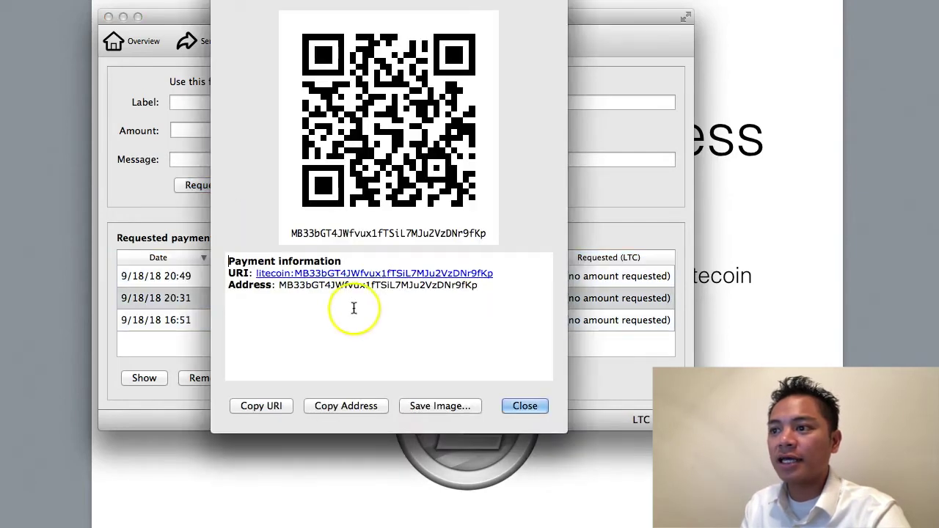
drag(497, 273, 310, 279)
key(super+c)
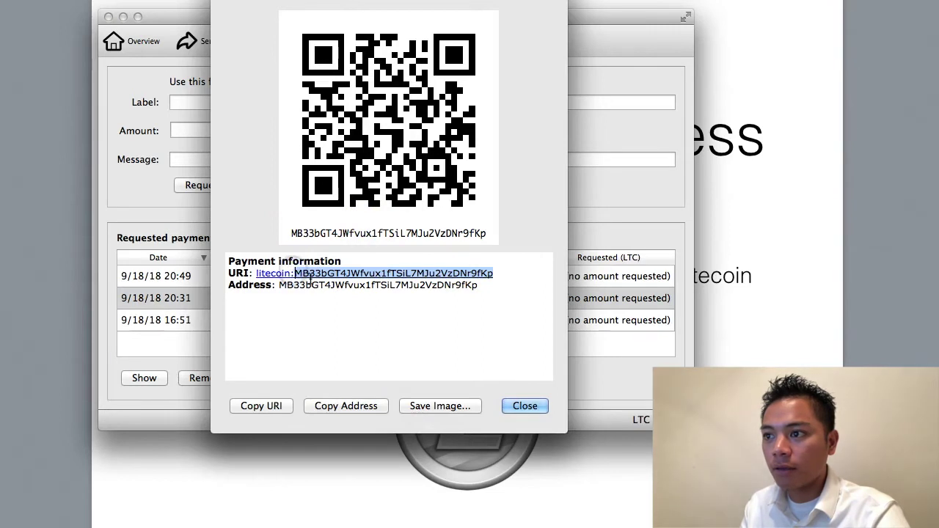
click(505, 273)
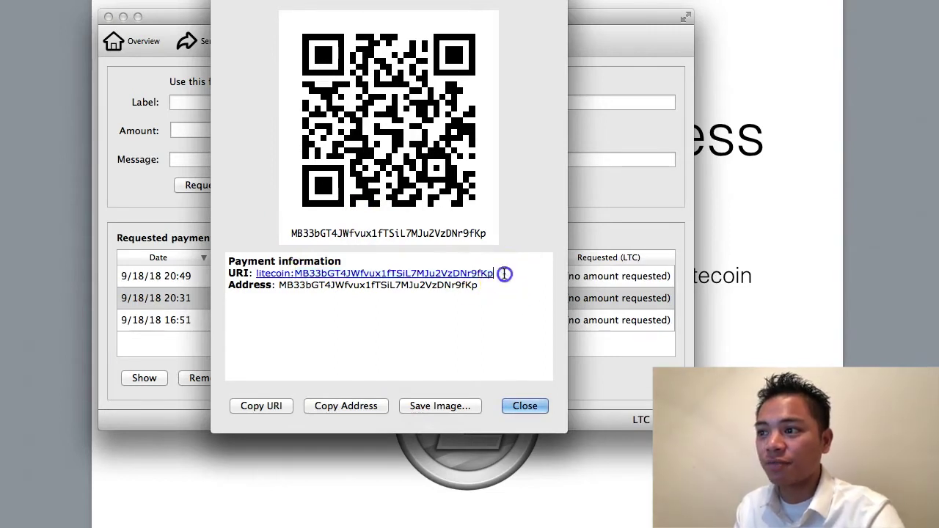
click(342, 408)
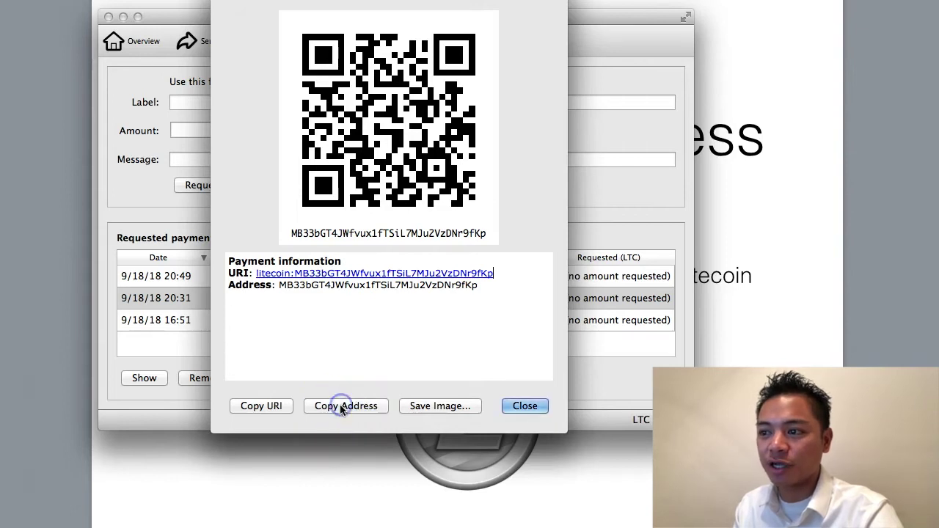
drag(258, 0, 254, 13)
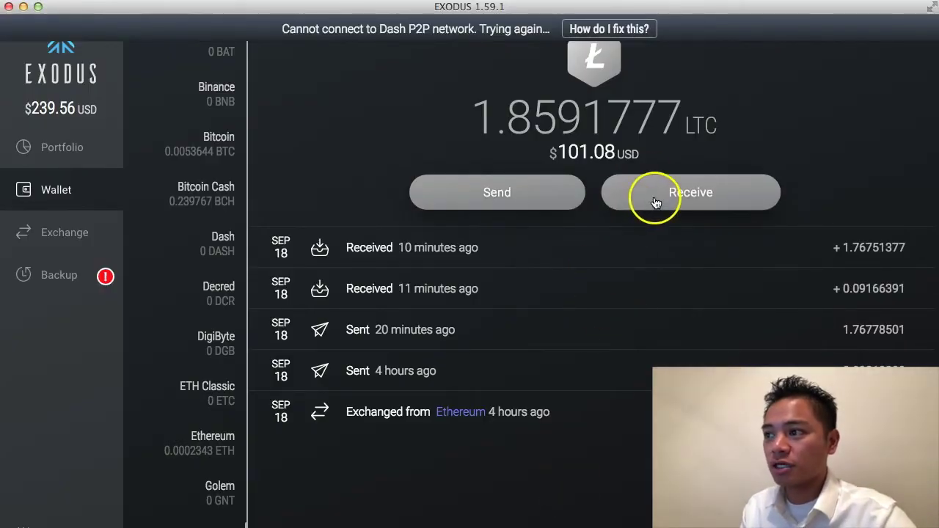
Open the Send form of the Exodus Litecoin wallet.
click(556, 198)
Paste the copied Litecoin Core address as recipient and enter 5 USD as the amount.
click(519, 194)
right_click(490, 195)
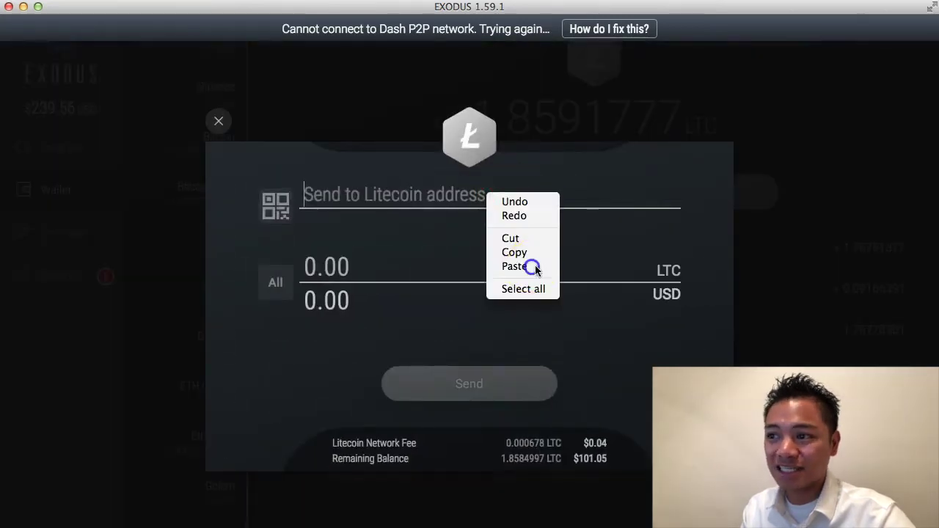
click(534, 267)
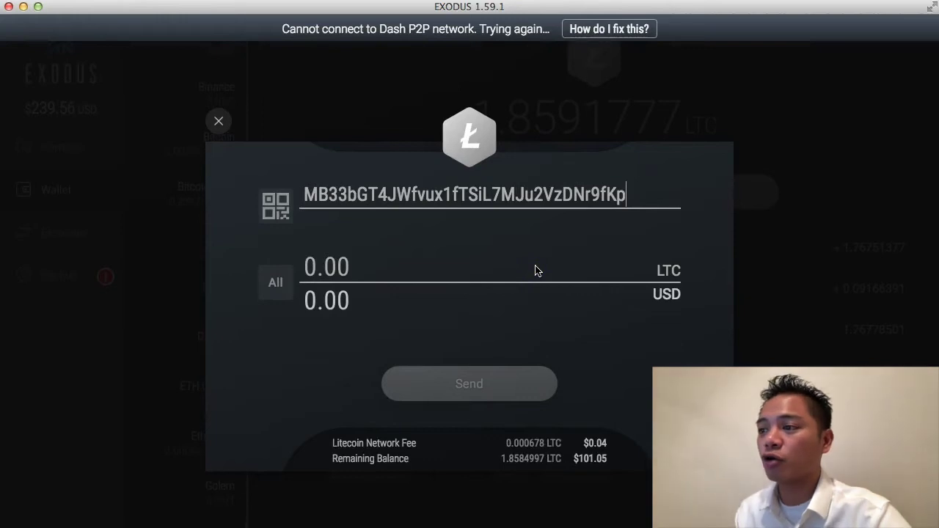
click(317, 302)
key(BackSpace)
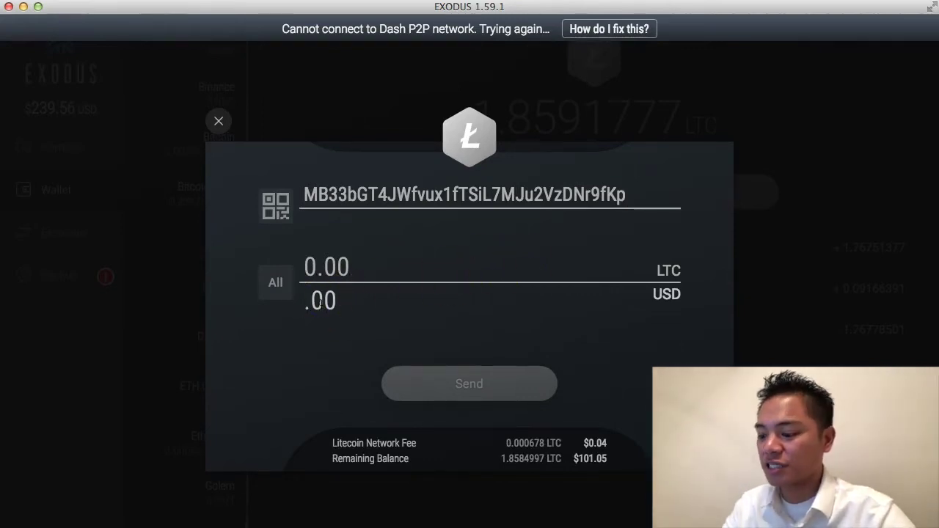
text(5)
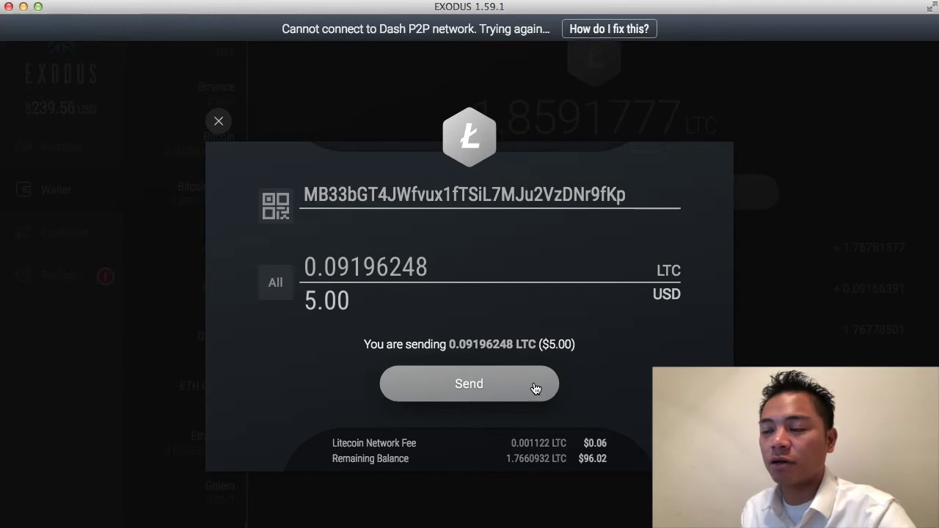
Send 5.00 USD (0.09196248 LTC) after checking the address against the payment request.
click(522, 389)
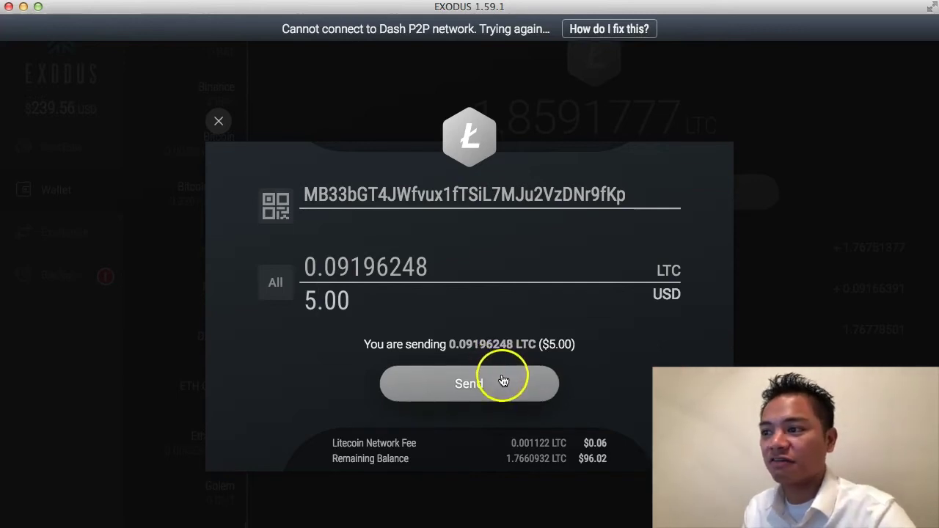
click(517, 380)
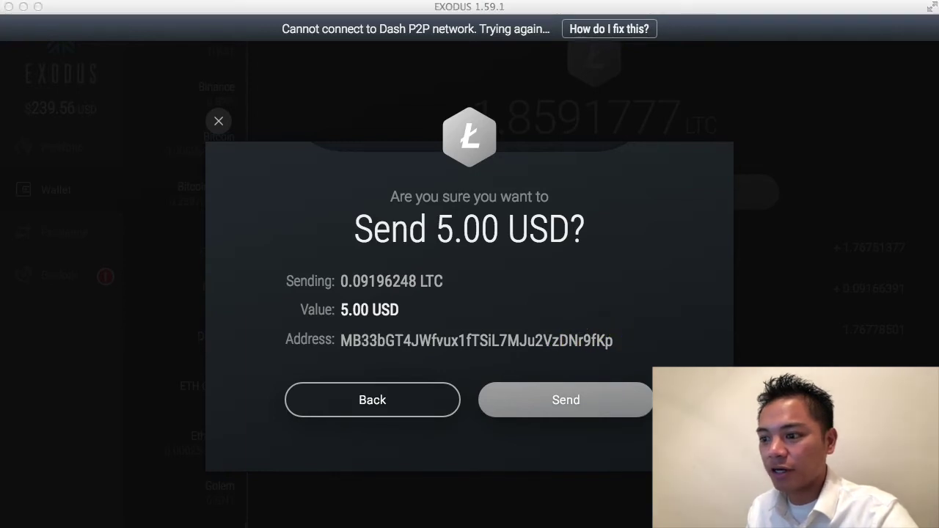
click(578, 341)
drag(578, 283, 483, 54)
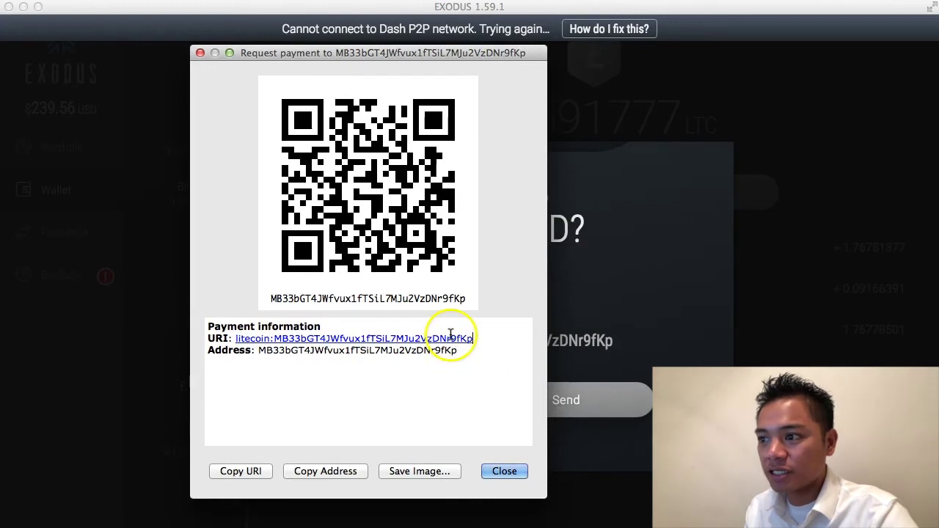
drag(325, 57, 326, 527)
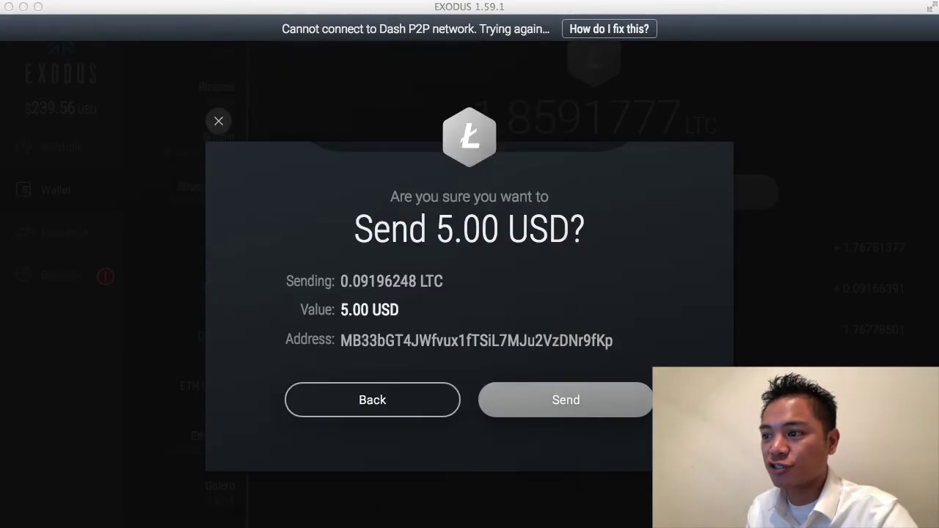
click(584, 404)
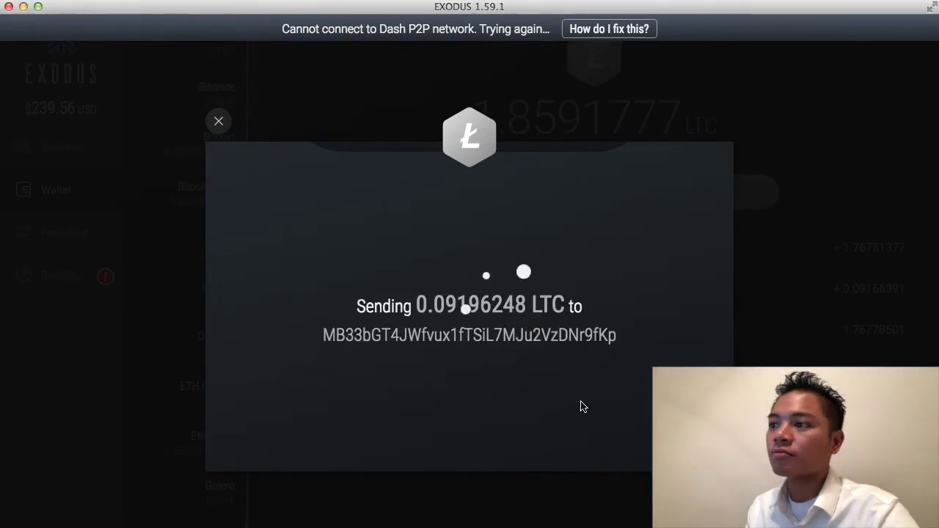
click(471, 394)
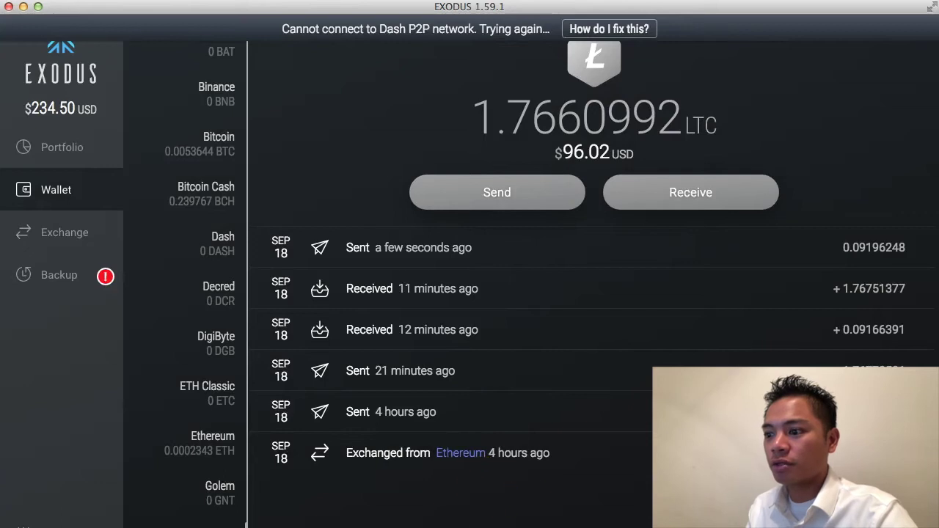
Check the 0.09196248 LTC pending balance in Litecoin Core and copy the receiving address again.
key(super+Tab)
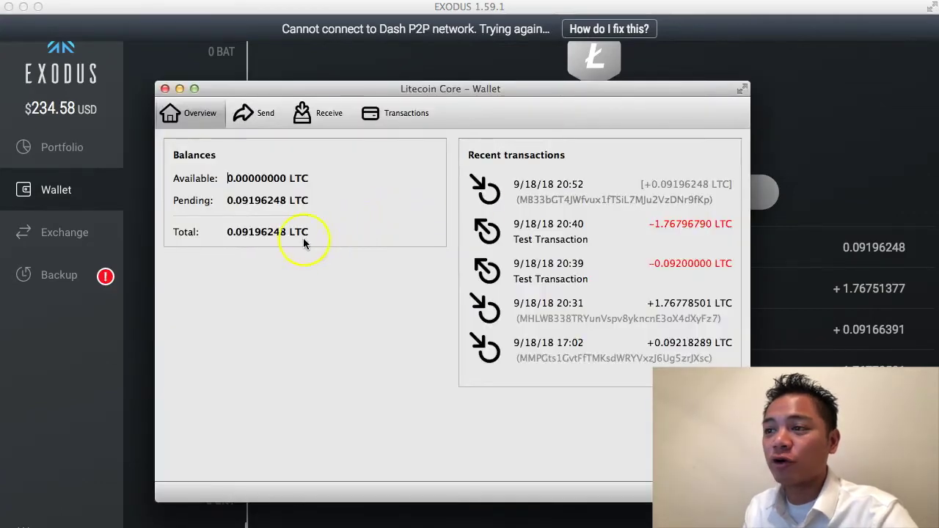
drag(227, 200, 284, 200)
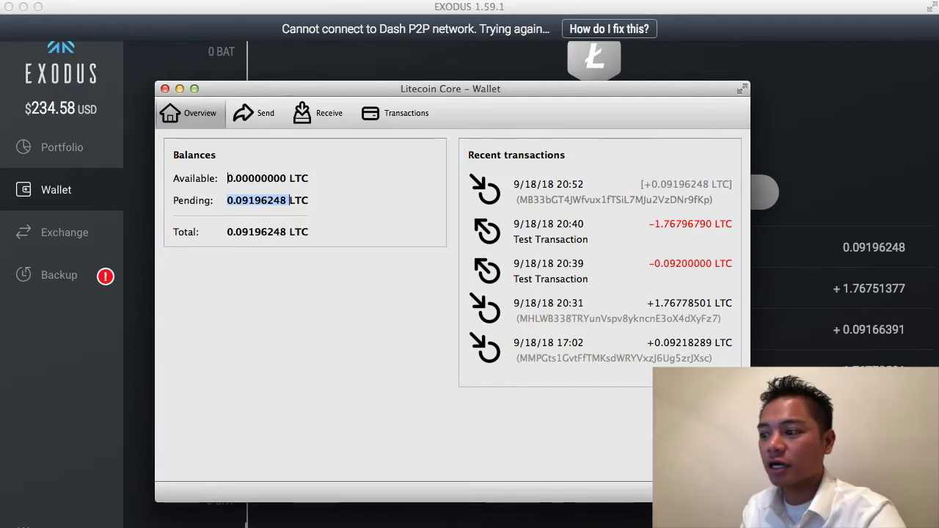
double_click(534, 199)
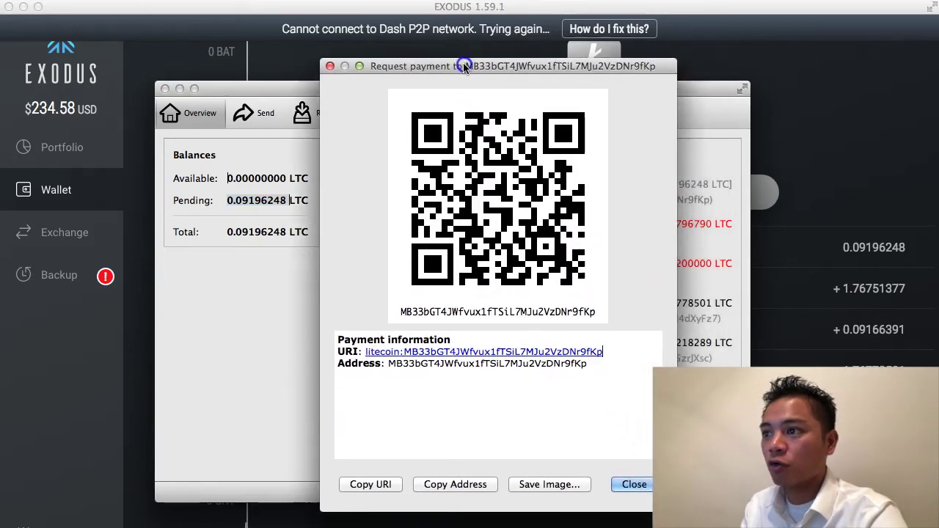
click(472, 485)
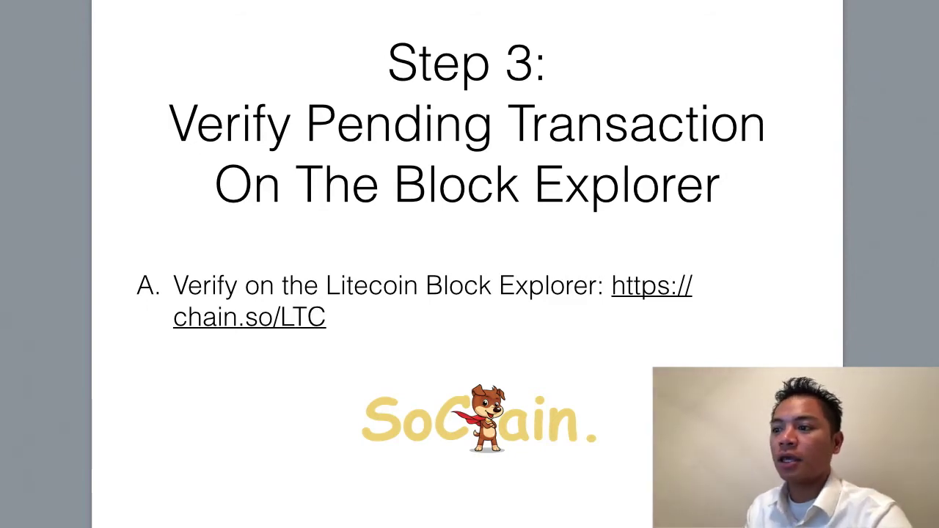
Search chain.so for the pasted Litecoin Core receiving address.
key(super+Tab)
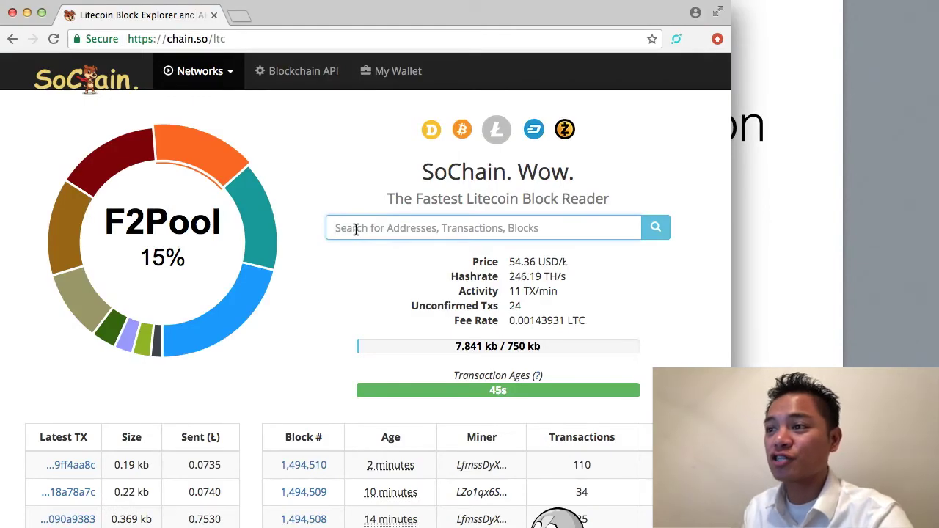
text(MB33bGT4jWfrux1fTSiL7MJu2VzDNr9fKp)
click(405, 229)
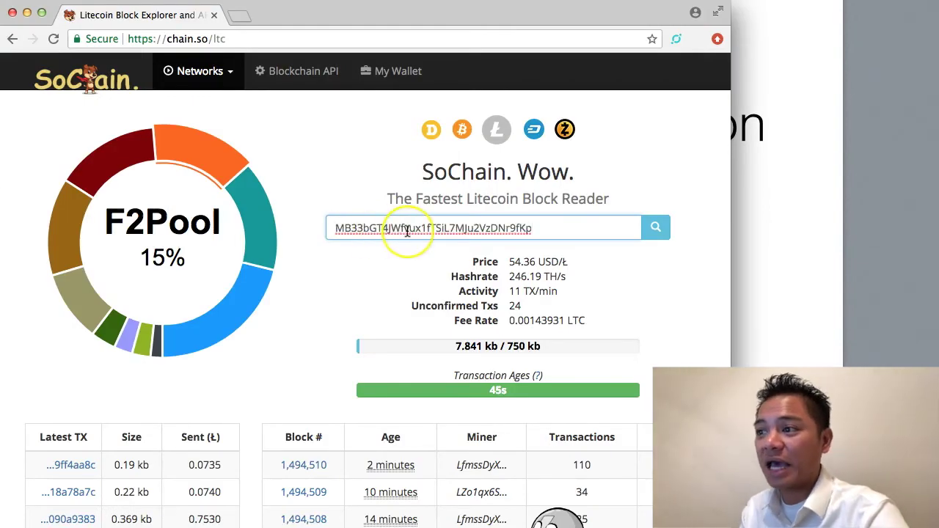
click(663, 230)
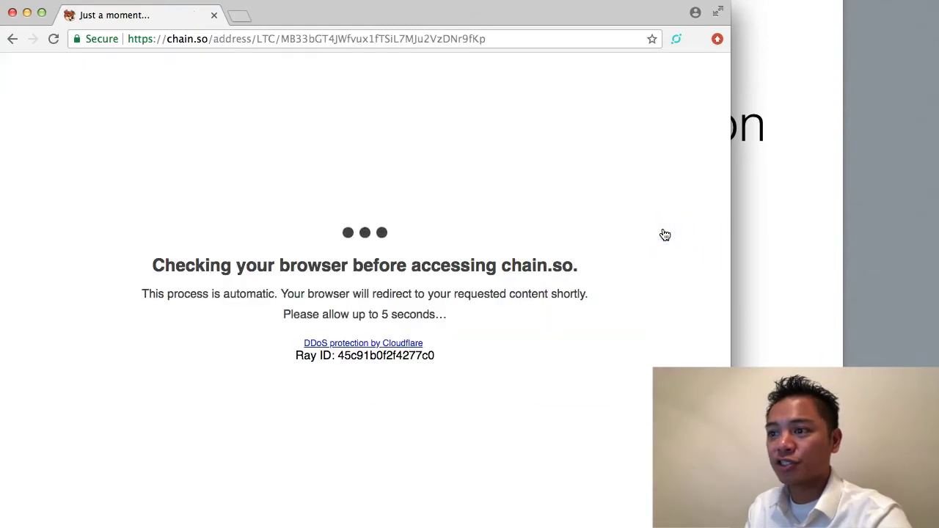
Check the 0.09196248 LTC balance and single confirmed transaction, then return to Litecoin Core.
scroll(399, 316, down, 3)
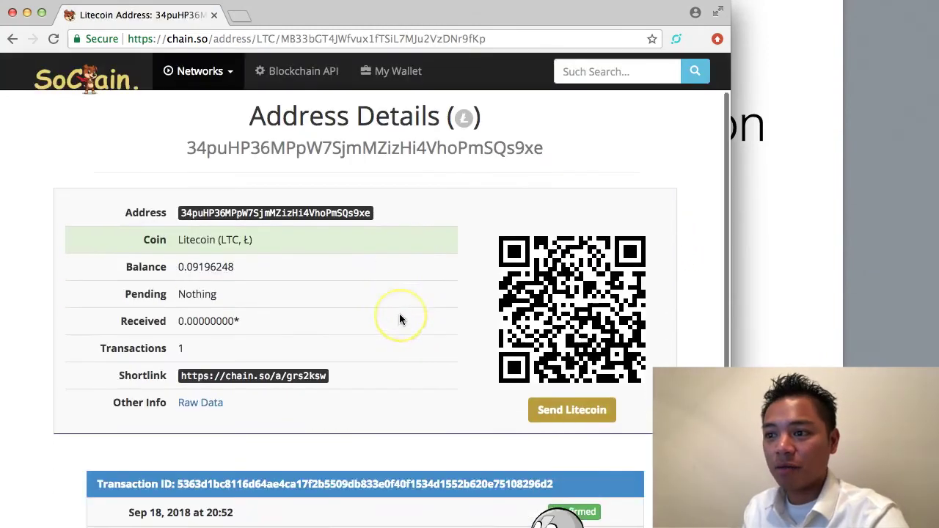
scroll(399, 319, down, 4)
scroll(415, 326, up, 3)
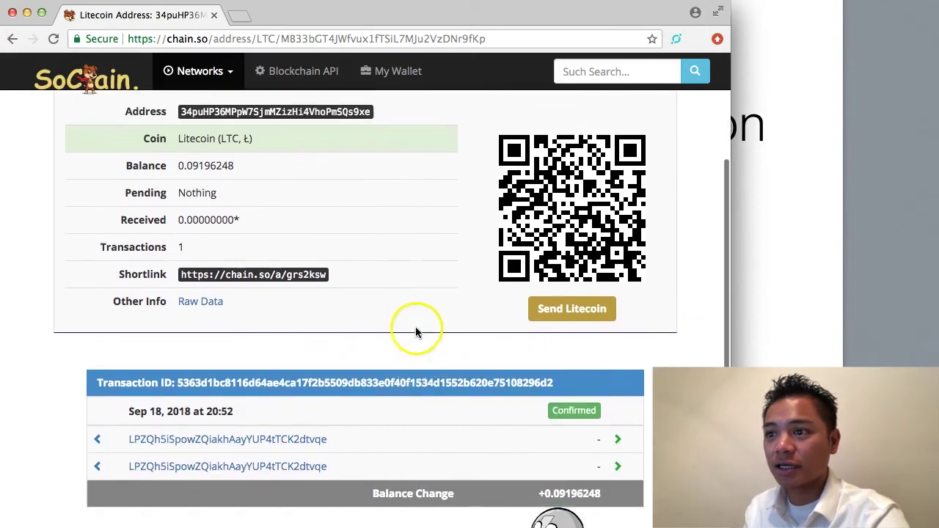
double_click(181, 285)
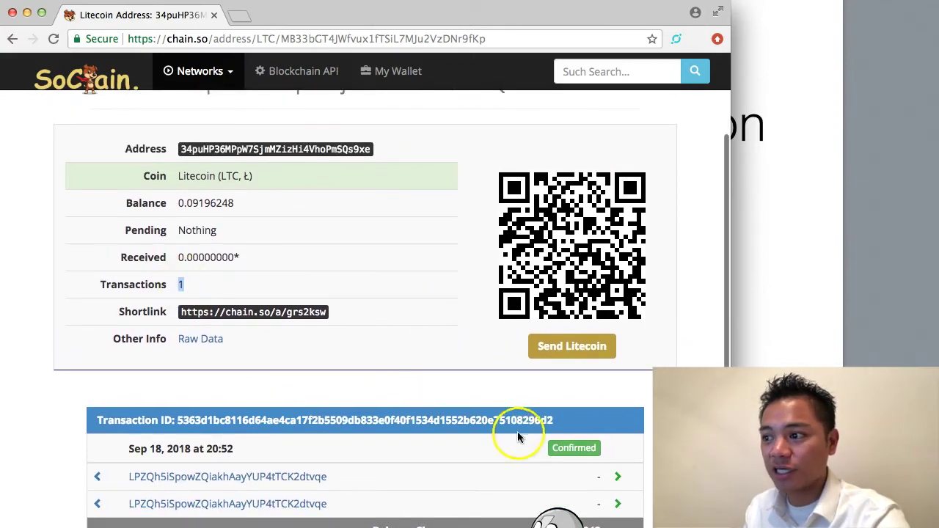
mouse_move(580, 455)
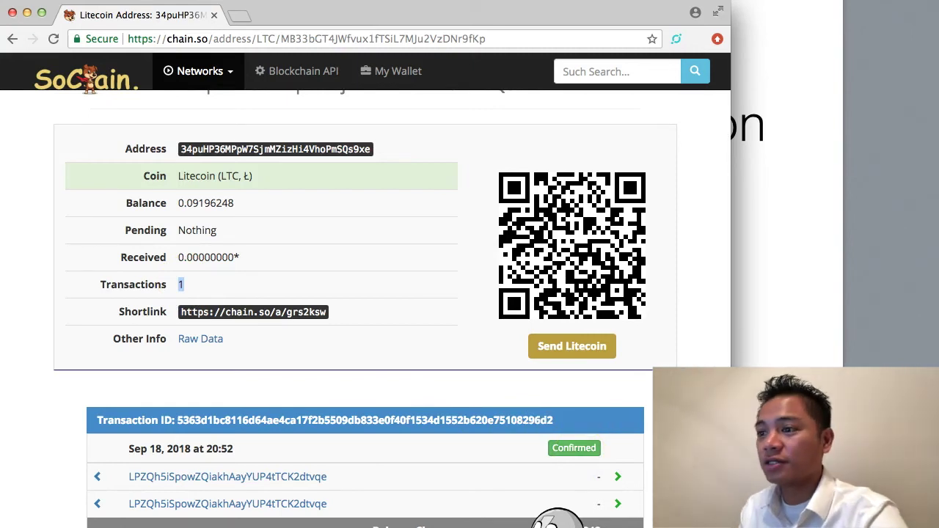
key(super+Tab)
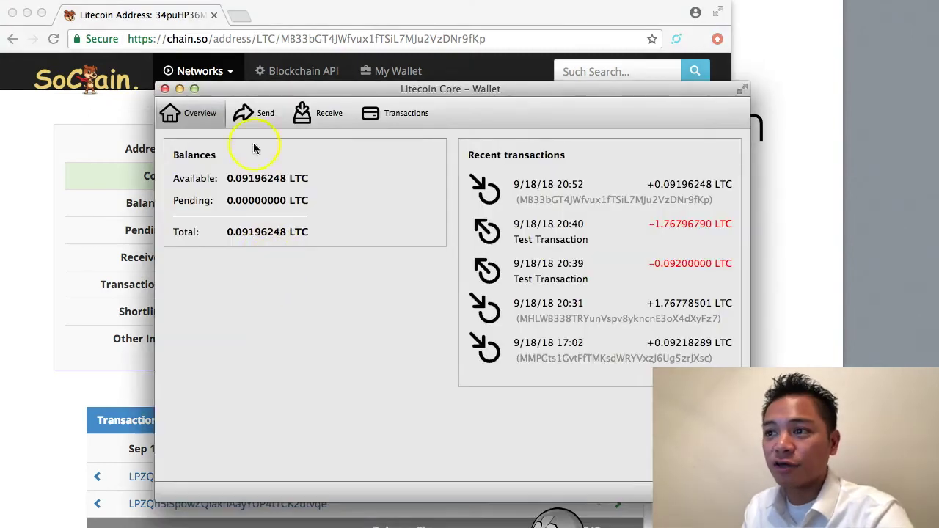
Confirm 0.09196248 LTC available in Litecoin Core and reload the chain.so address page.
click(229, 178)
mouse_move(229, 179)
mouse_down()
mouse_move(287, 203)
mouse_move(287, 183)
mouse_move(237, 179)
mouse_up()
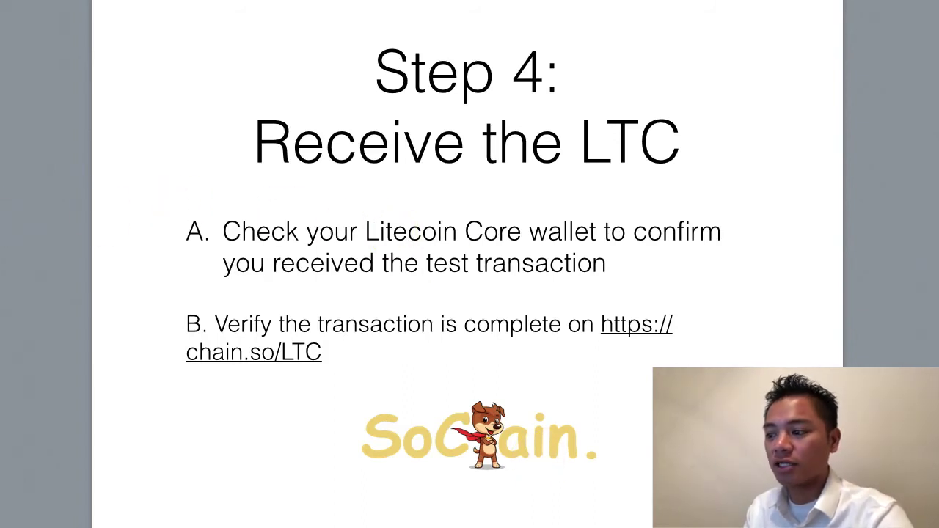
key(super+Tab)
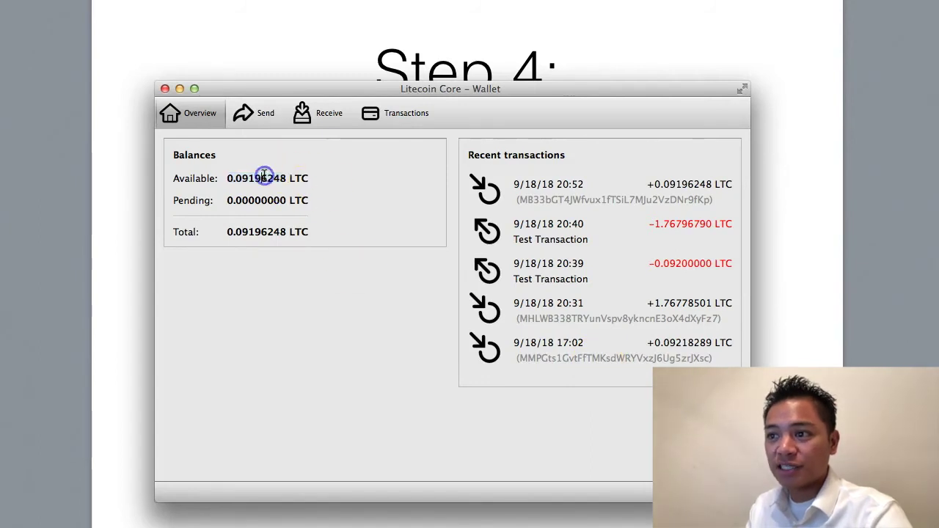
click(469, 51)
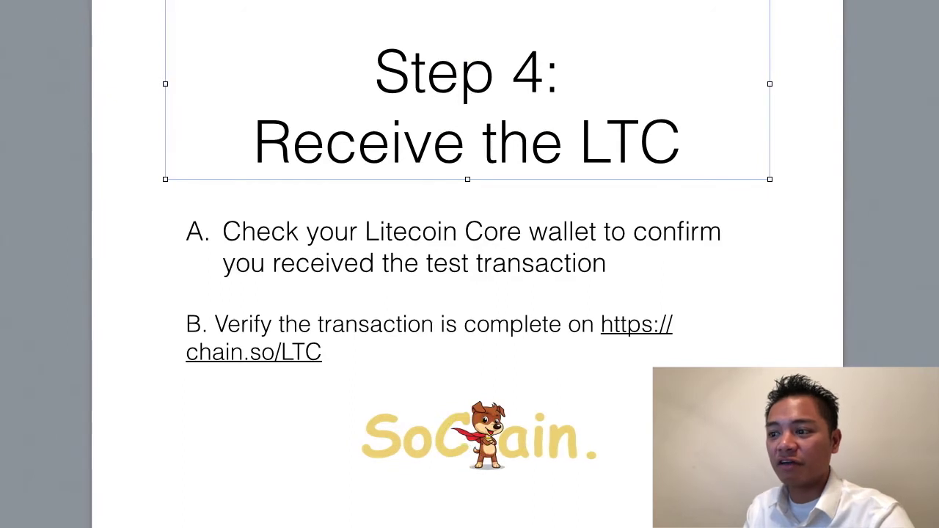
key(super+Tab)
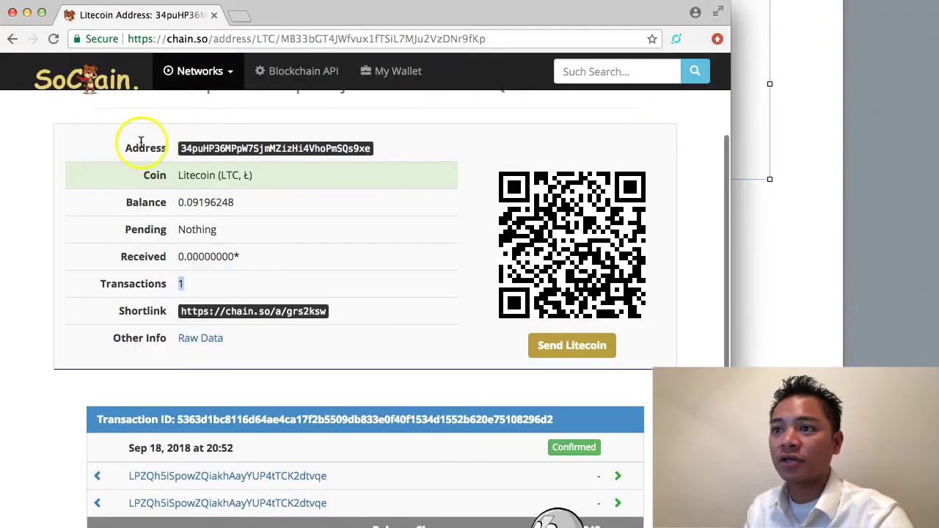
click(53, 39)
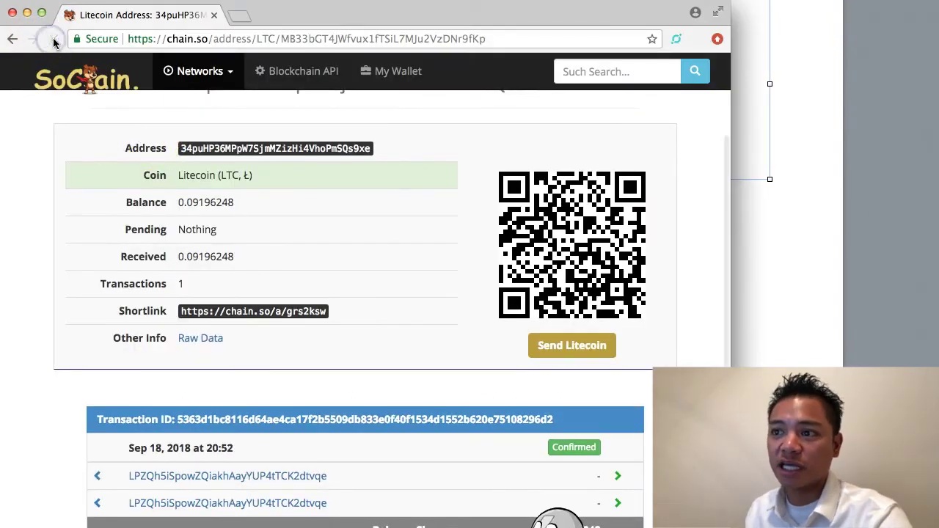
mouse_move(579, 448)
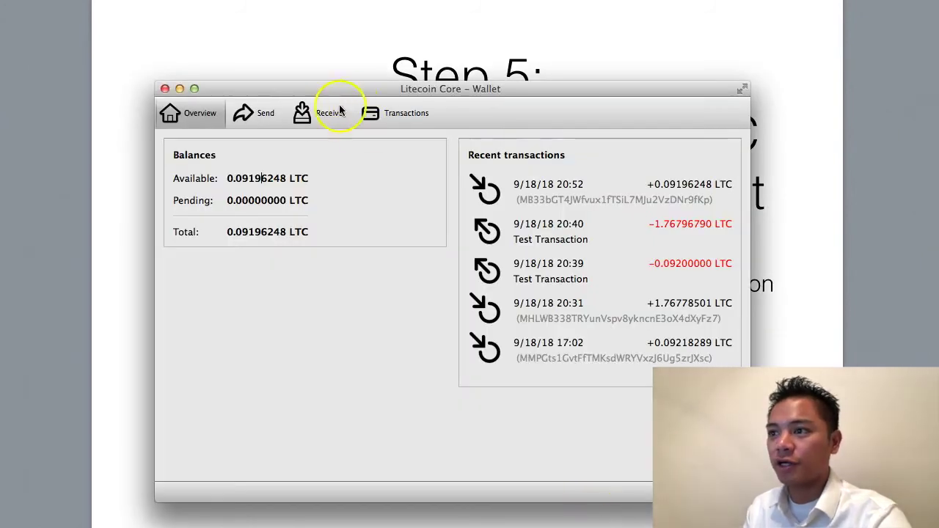
Create another Litecoin Core payment request and copy its new receiving address.
click(326, 115)
click(317, 257)
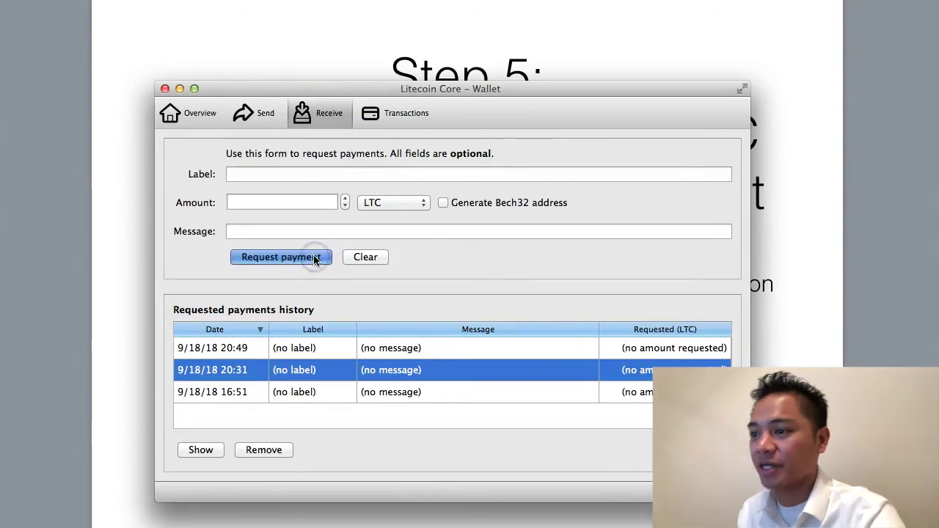
click(394, 482)
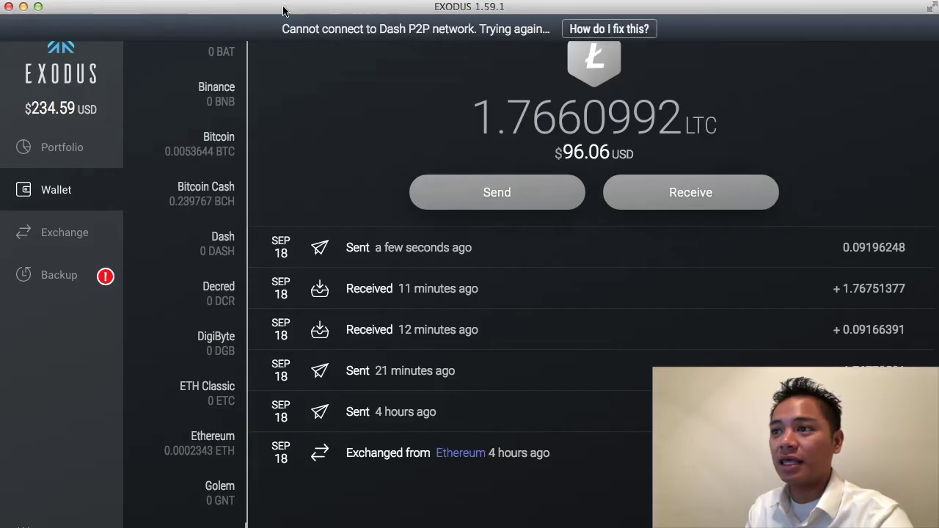
Send the full 1.7654212 LTC (96.02 USD) balance to the newly copied address.
click(527, 201)
click(367, 195)
key(super+v)
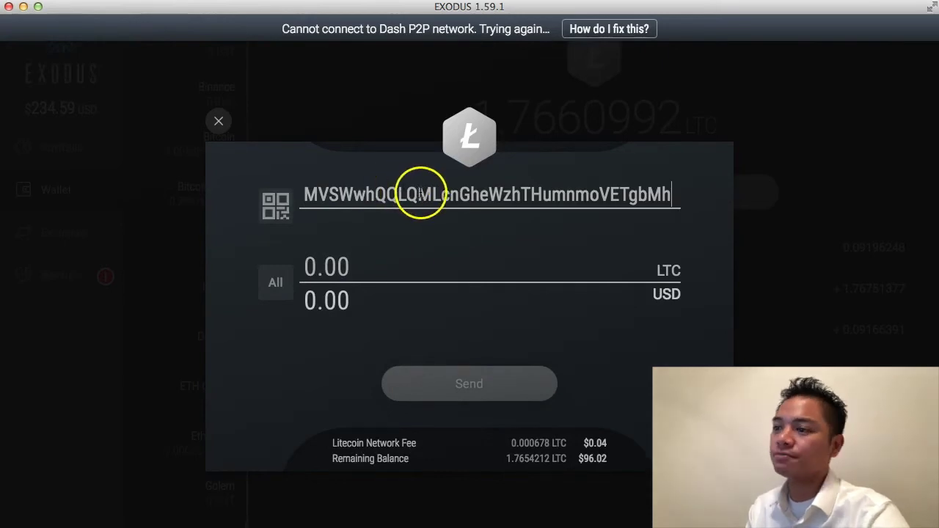
click(273, 282)
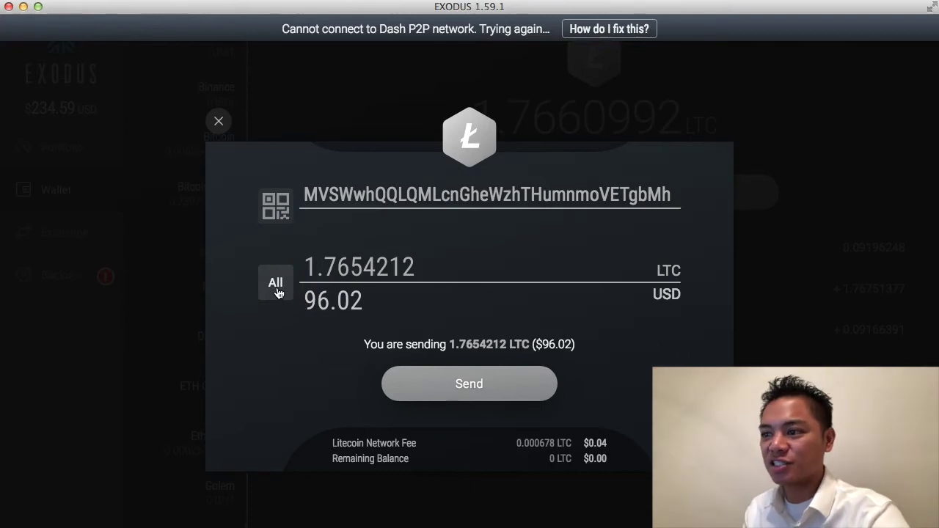
drag(495, 384, 538, 393)
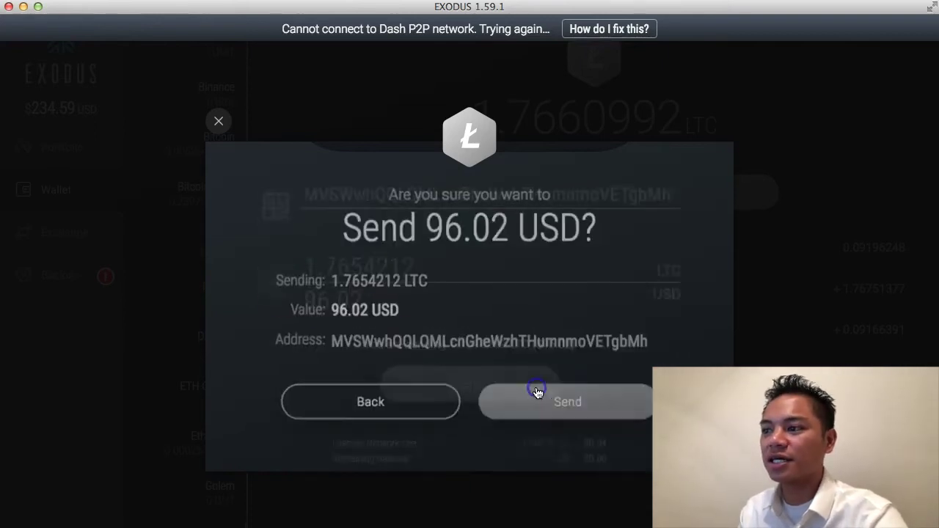
click(564, 398)
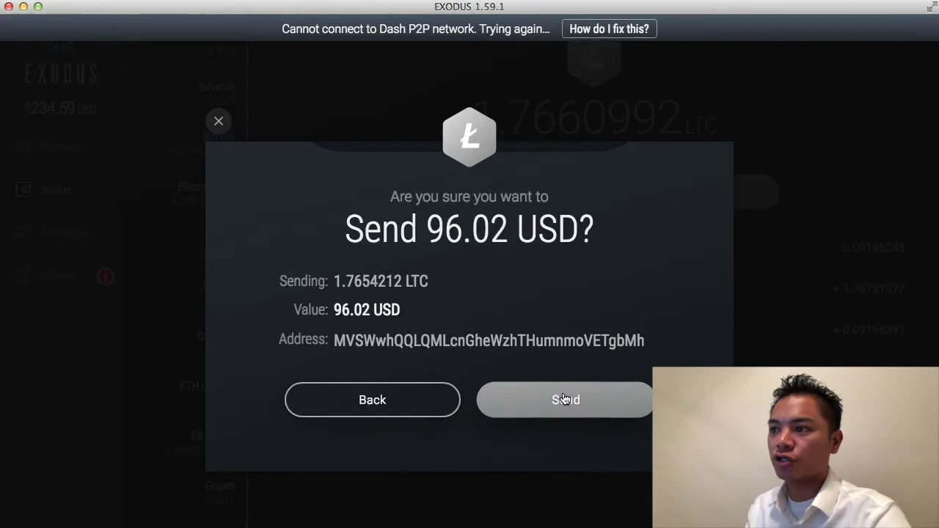
Dismiss the send success message and payment request, confirm 1.76542120 LTC pending, then switch to the SoChain explorer.
drag(568, 399, 467, 403)
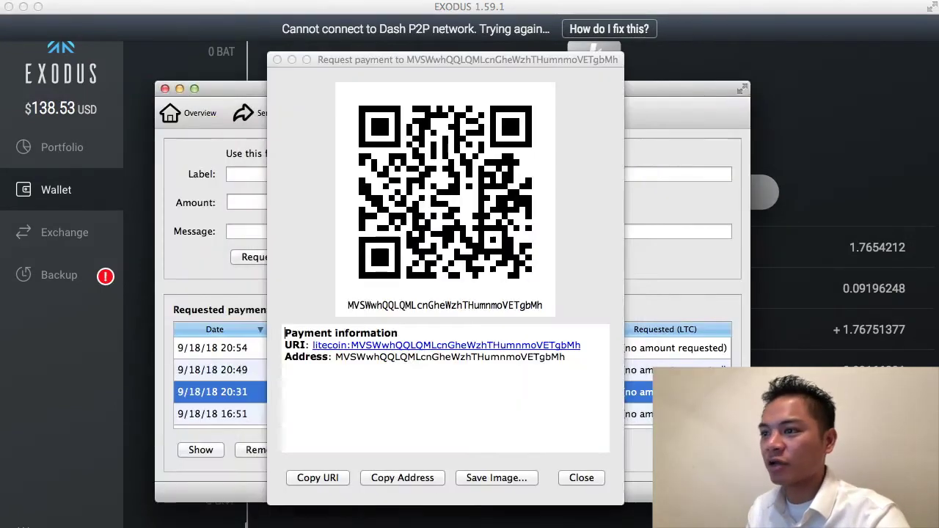
click(580, 478)
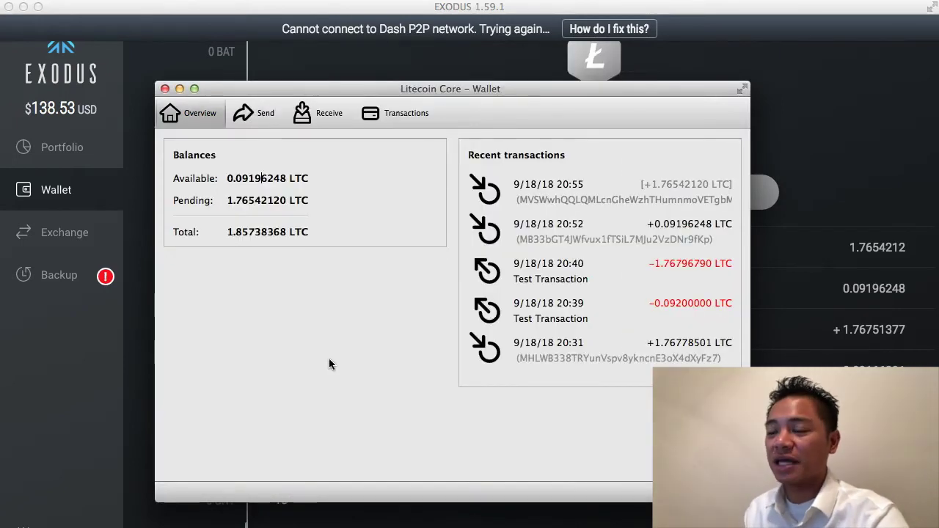
key(super+Tab)
click(387, 233)
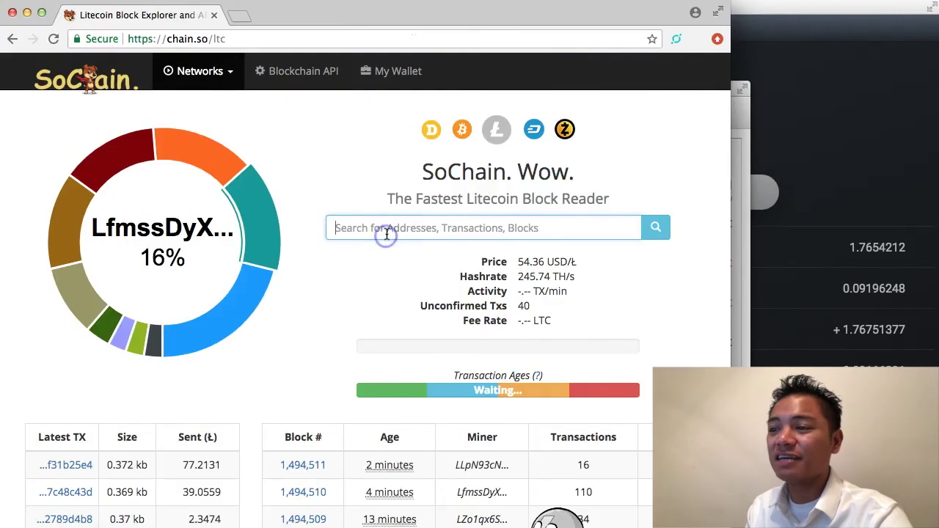
Paste the new Litecoin Core address into SoChain's search and look it up.
click(382, 231)
right_click(382, 230)
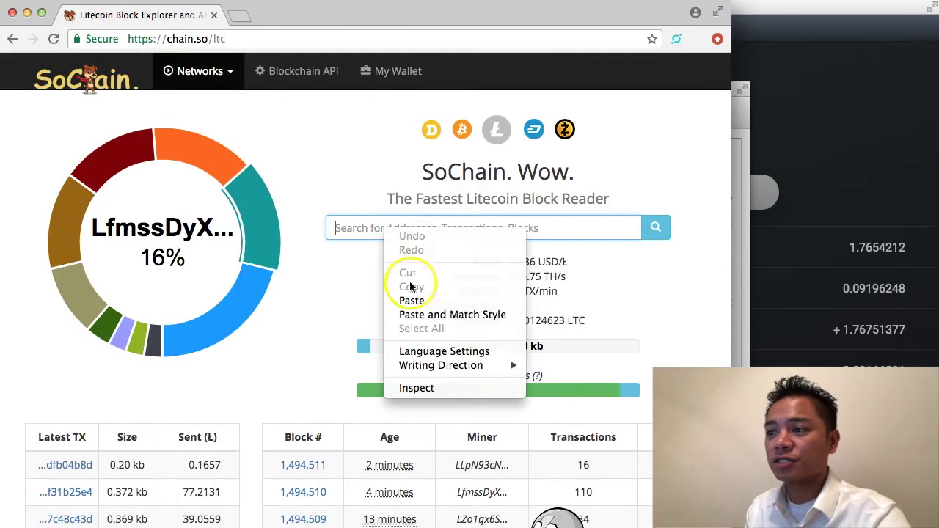
click(422, 301)
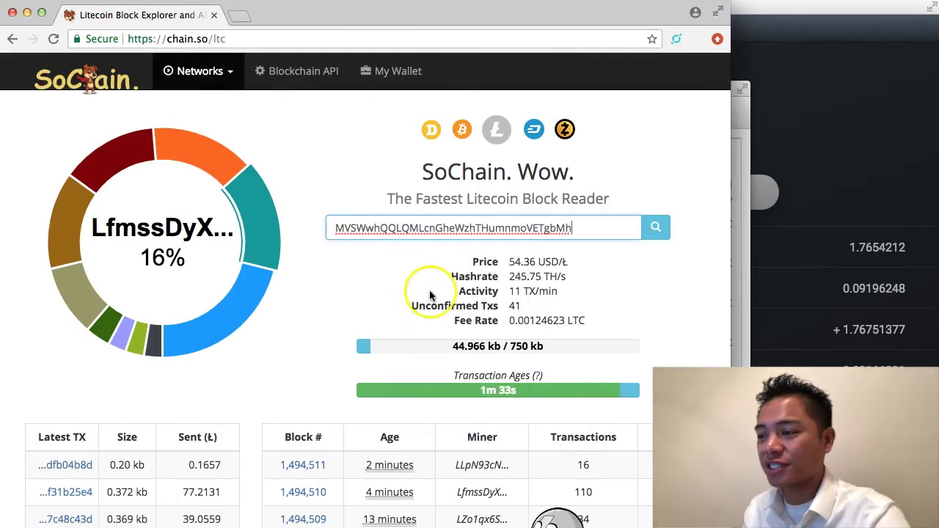
key(Return)
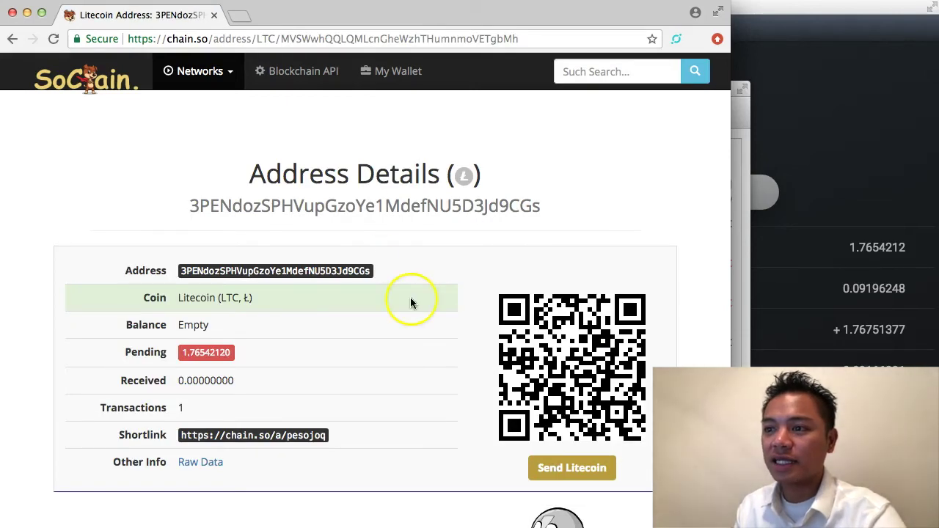
Review the address's transaction and reload the page until the 1.76542120 LTC shows confirmed.
scroll(411, 297, down, 2)
scroll(384, 296, down, 2)
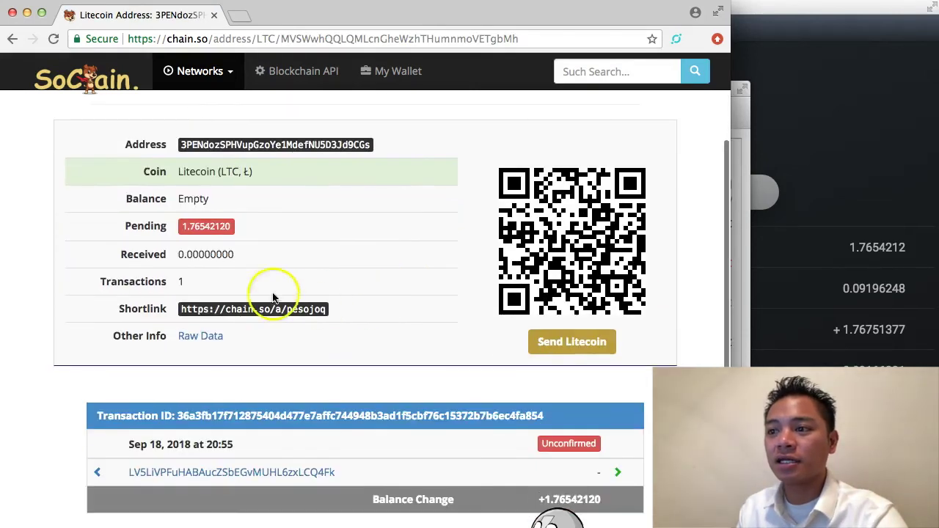
double_click(173, 285)
mouse_move(572, 446)
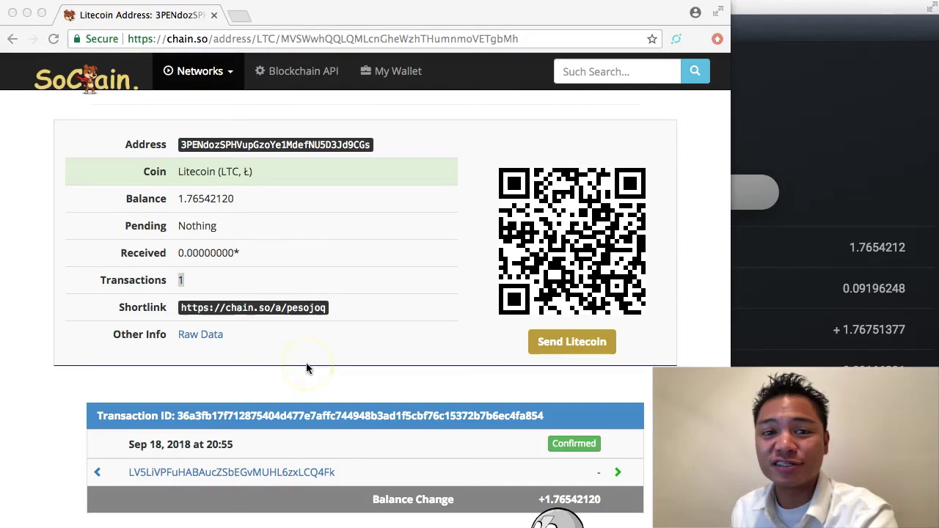
click(307, 367)
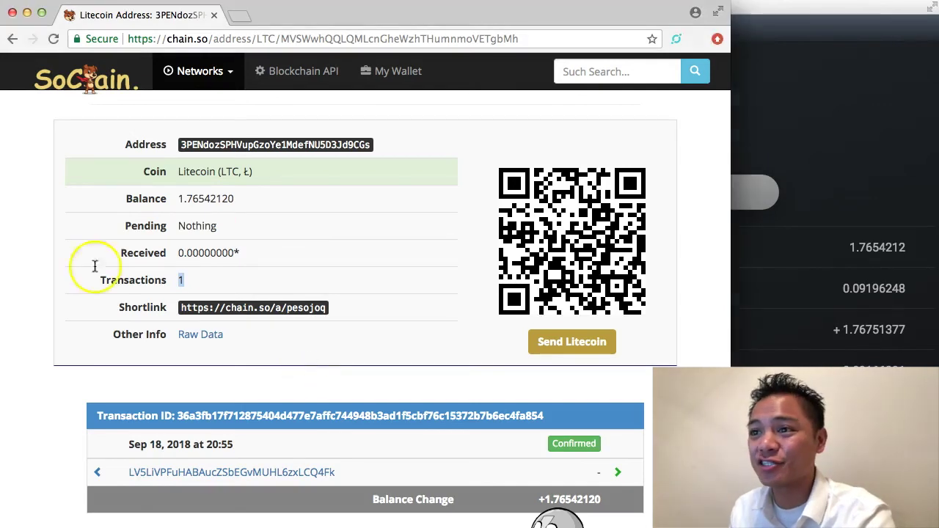
click(54, 39)
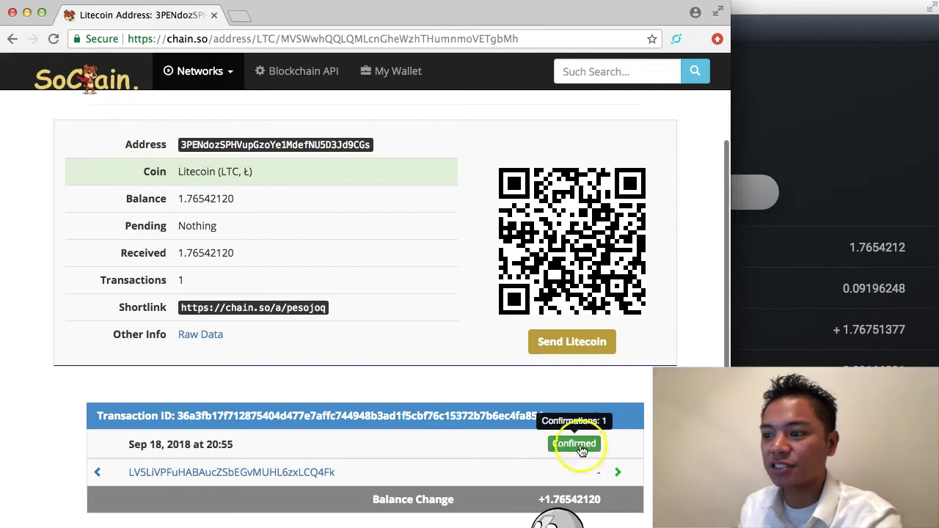
scroll(556, 445, up, 1)
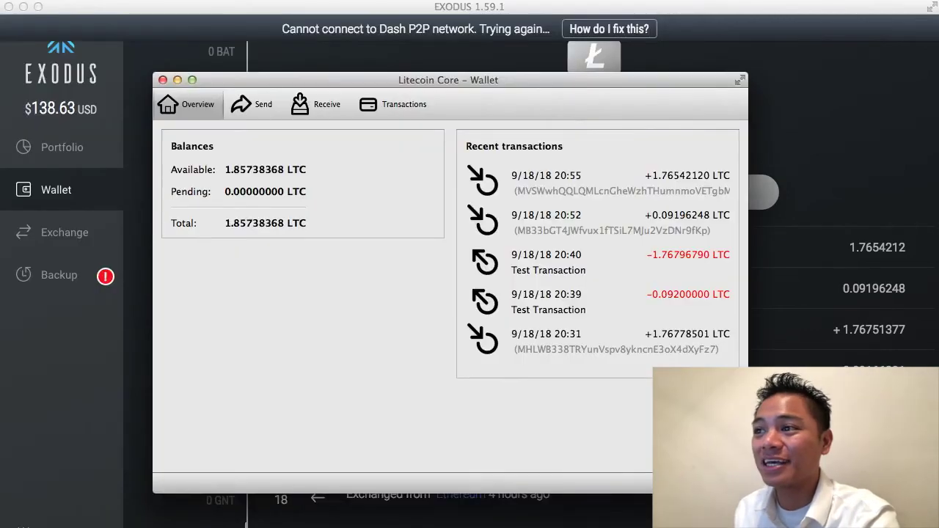